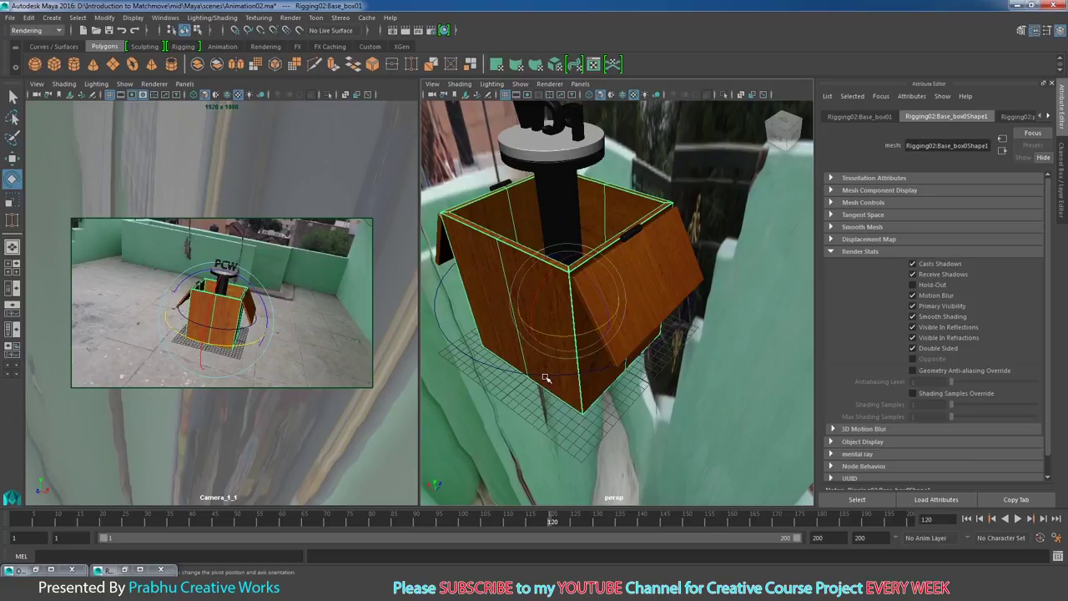
- Set the reflectivity of the base box's wood Blinn material to 0.1
{"action": "right_click_drag", "start_coordinate": [545, 377], "coordinate": [543, 530]}
{"action": "right_click_drag", "start_coordinate": [584, 302], "coordinate": [576, 529]}
{"action": "right_click_drag", "start_coordinate": [568, 395], "coordinate": [573, 529]}
{"action": "double_click", "coordinate": [934, 401]}
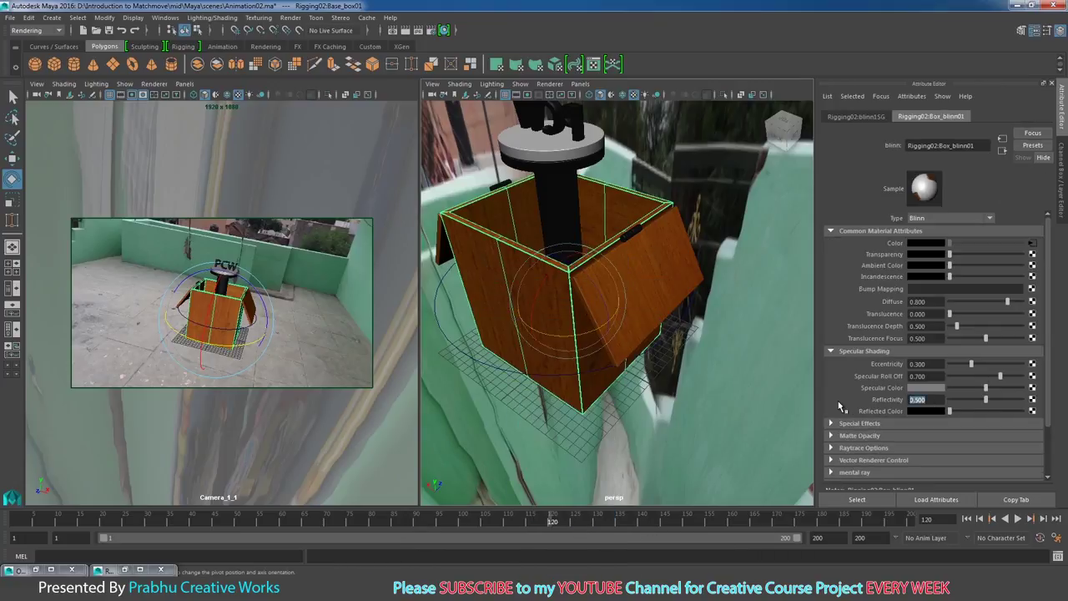
{"action": "type", "text": "0.1"}
{"action": "key", "text": "Return"}
- Check the Reflectivity value of the right door's Blinn material
{"action": "left_click", "coordinate": [434, 242]}
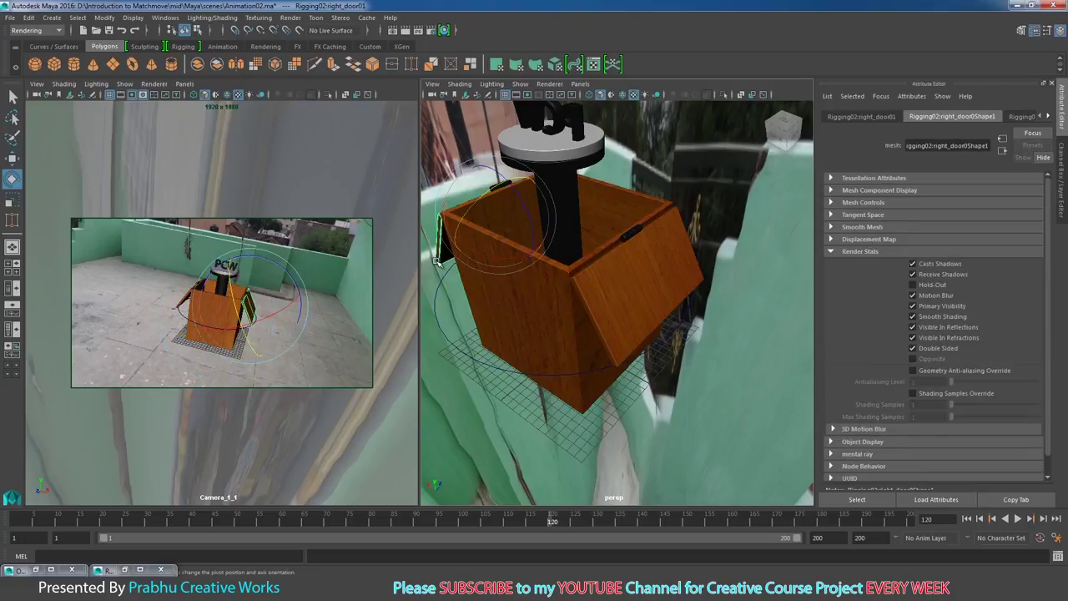
{"action": "right_click", "coordinate": [435, 261]}
{"action": "left_click", "coordinate": [427, 521]}
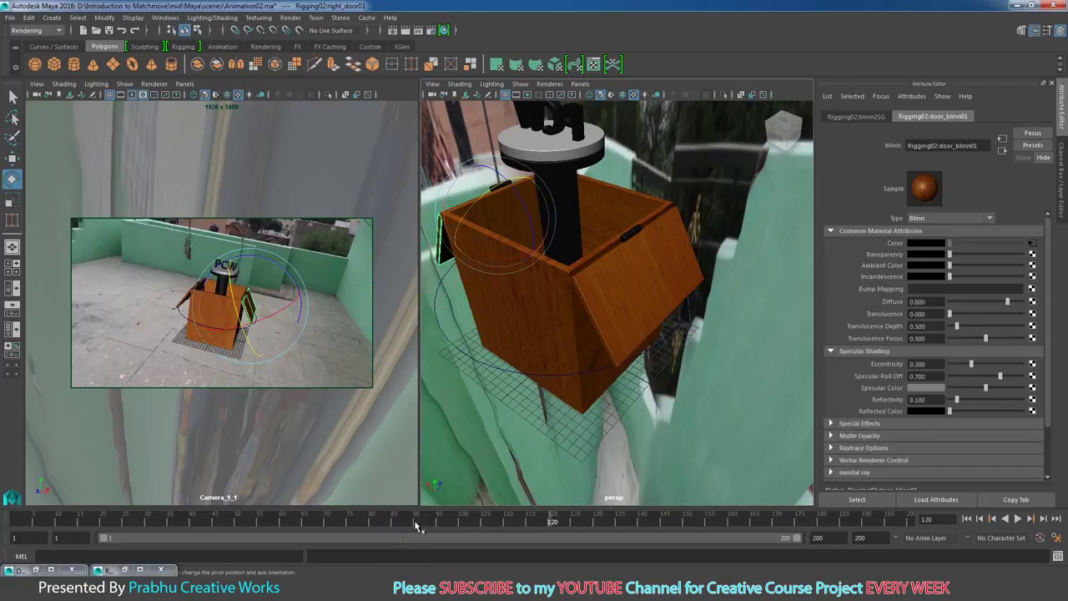
{"action": "double_click", "coordinate": [920, 400]}
- Set the reflectivity of the rotating disc's white Blinn material to 0.25
{"action": "left_click", "coordinate": [579, 148]}
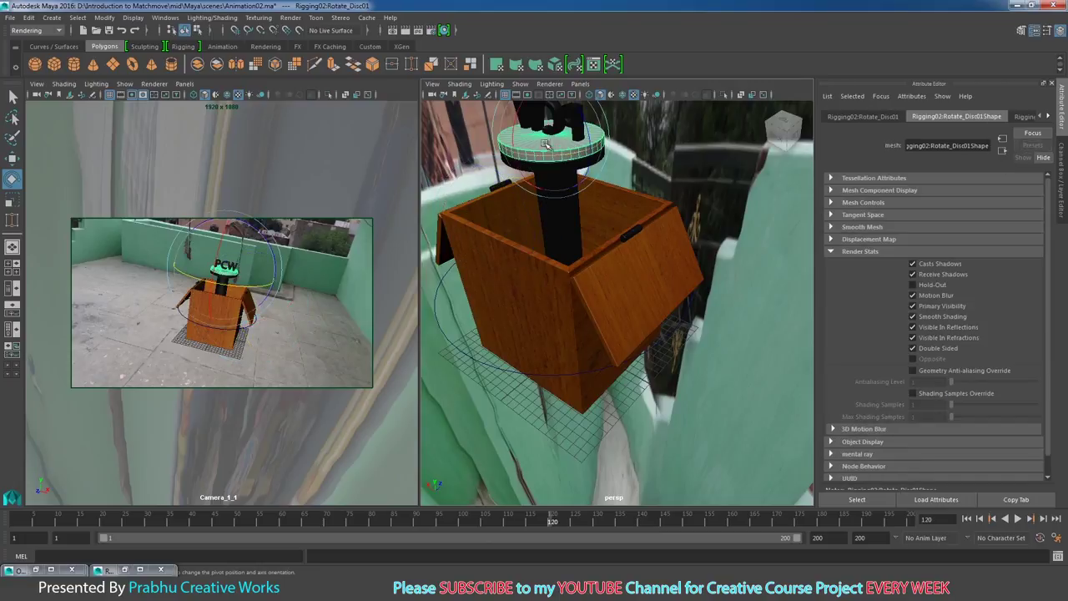
{"action": "right_click_drag", "start_coordinate": [544, 146], "coordinate": [543, 406]}
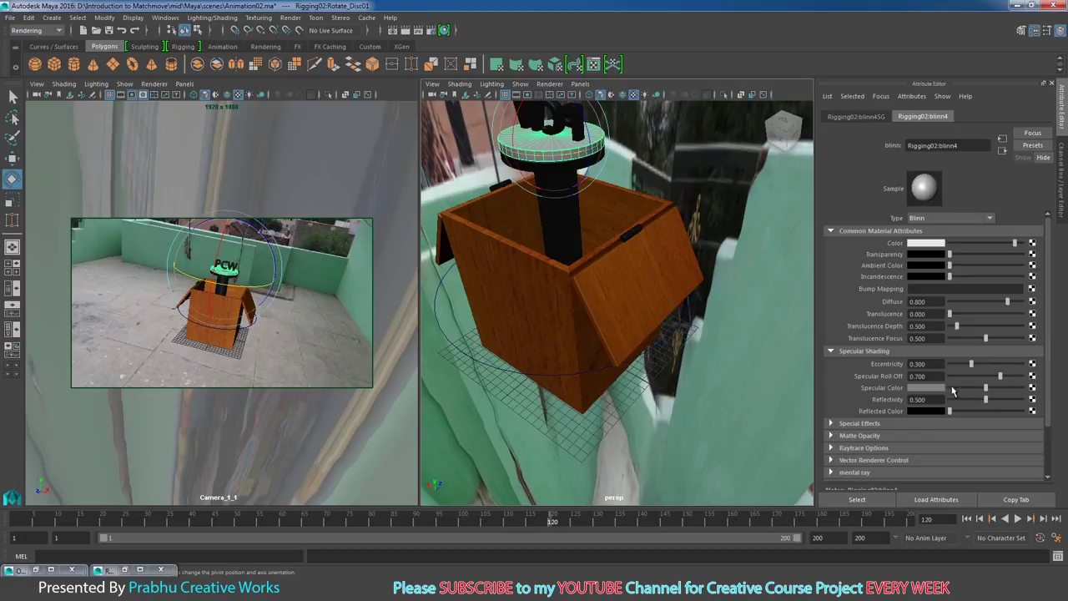
{"action": "left_click", "coordinate": [938, 400]}
{"action": "type", "text": "0.25"}
- Set the reflectivity of the slider pipe's black Blinn material to 0.2
{"action": "left_click", "coordinate": [573, 222]}
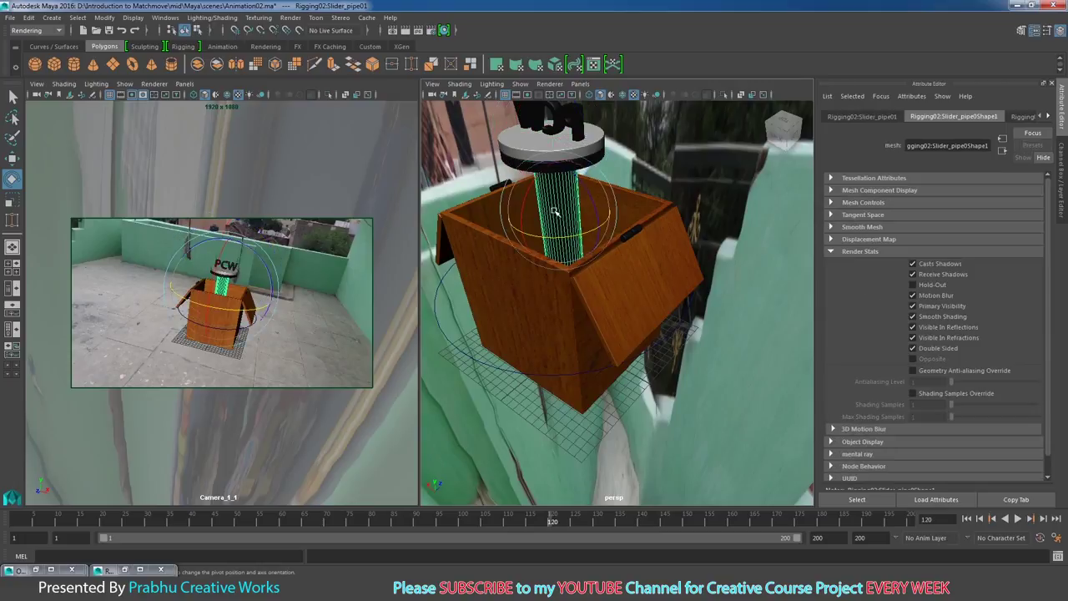
{"action": "right_click_drag", "start_coordinate": [555, 213], "coordinate": [561, 473]}
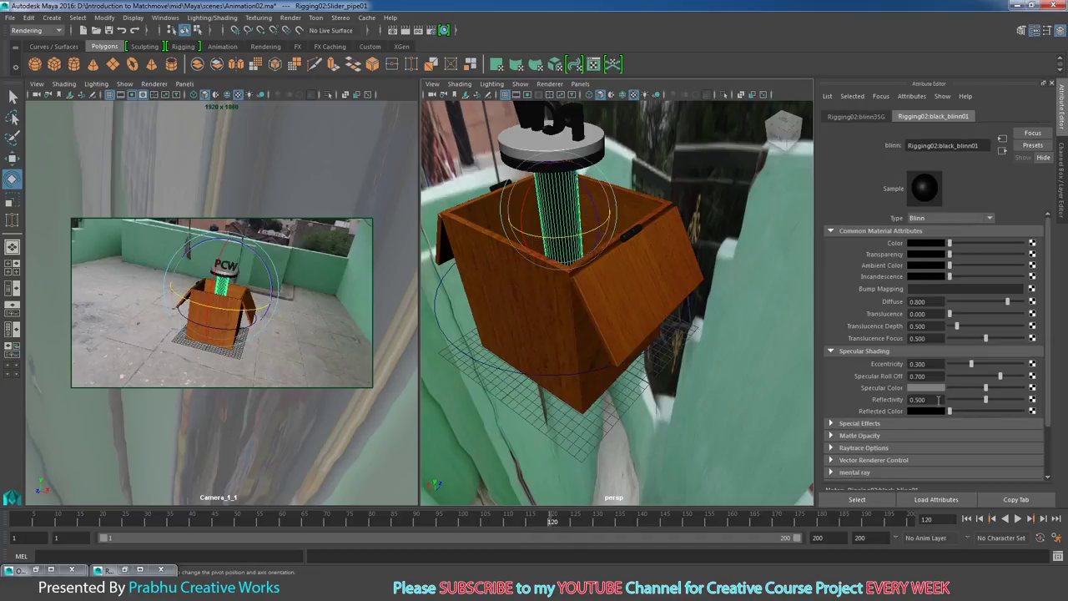
{"action": "left_click_drag", "start_coordinate": [938, 400], "coordinate": [860, 401]}
{"action": "type", "text": "0.2"}
{"action": "key", "text": "Return"}
- Render frame 120 through Camera_1_1 with mental ray using the reduced reflectivity values
{"action": "left_click", "coordinate": [308, 85]}
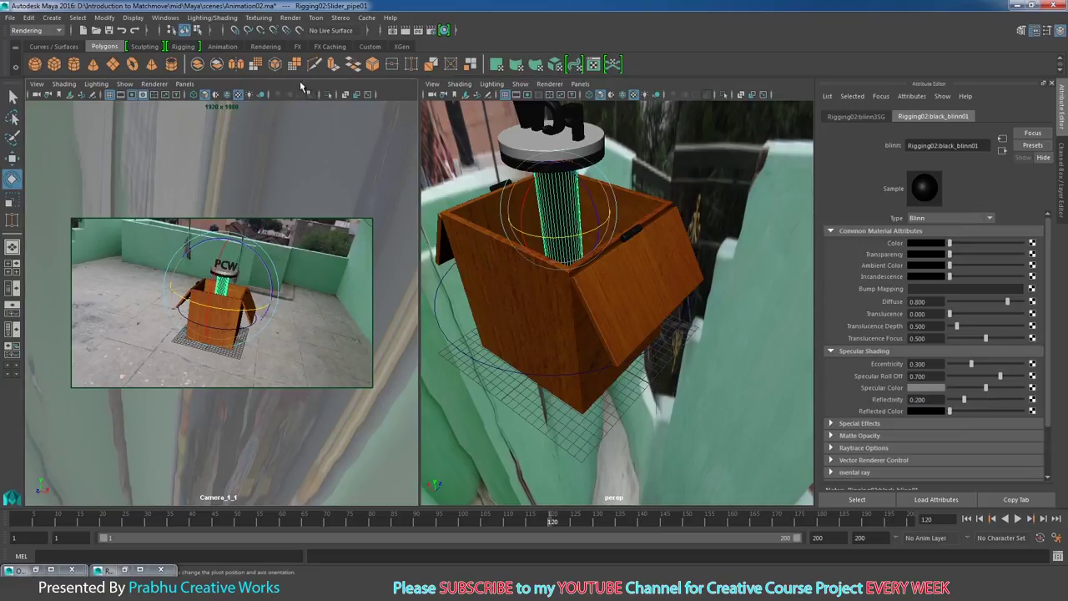
{"action": "left_click", "coordinate": [393, 30]}
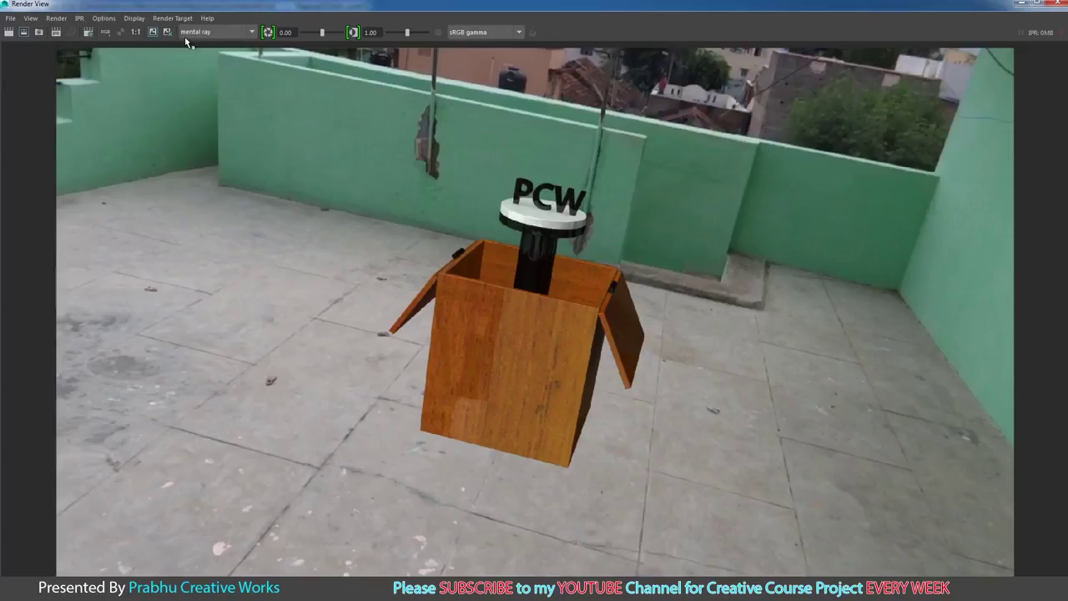
{"action": "left_click", "coordinate": [9, 34]}
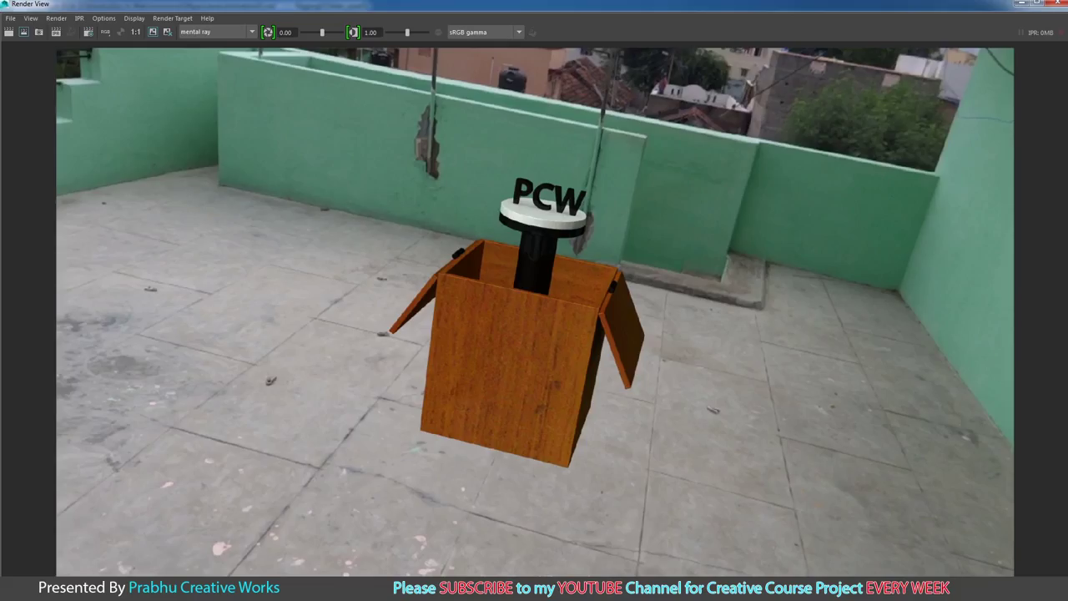
{"action": "double_click", "coordinate": [564, 7]}
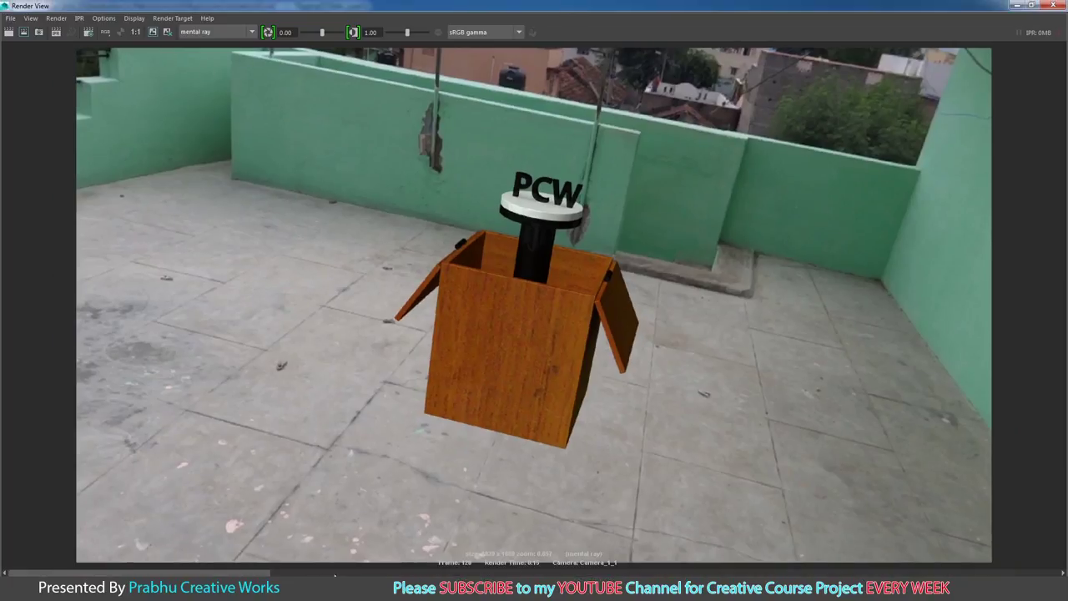
- Compare the new render with the previously stored render, and close the Render View
{"action": "left_click_drag", "start_coordinate": [139, 572], "coordinate": [402, 572]}
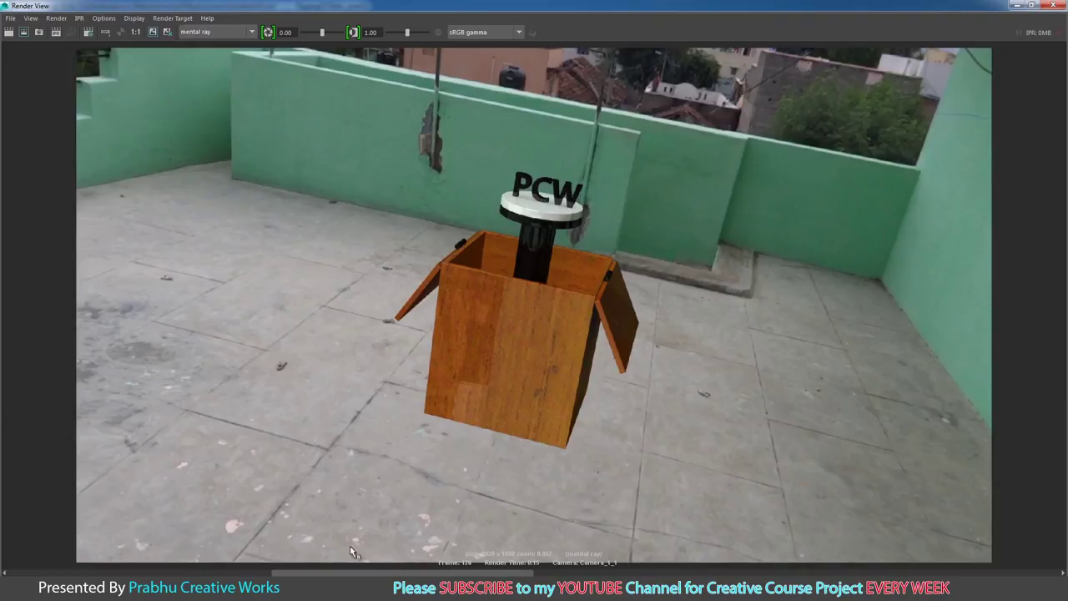
{"action": "mouse_move", "coordinate": [361, 572]}
{"action": "left_mouse_down"}
{"action": "mouse_move", "coordinate": [96, 572]}
{"action": "mouse_move", "coordinate": [361, 572]}
{"action": "mouse_move", "coordinate": [97, 572]}
{"action": "mouse_move", "coordinate": [360, 572]}
{"action": "mouse_move", "coordinate": [109, 570]}
{"action": "left_mouse_up"}
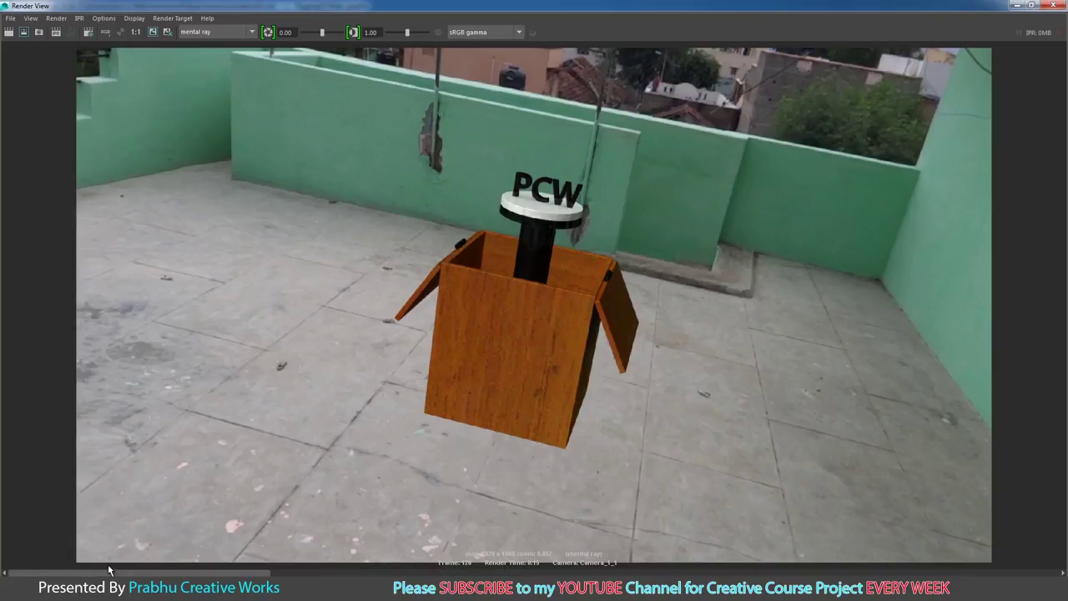
{"action": "left_click", "coordinate": [1053, 5]}
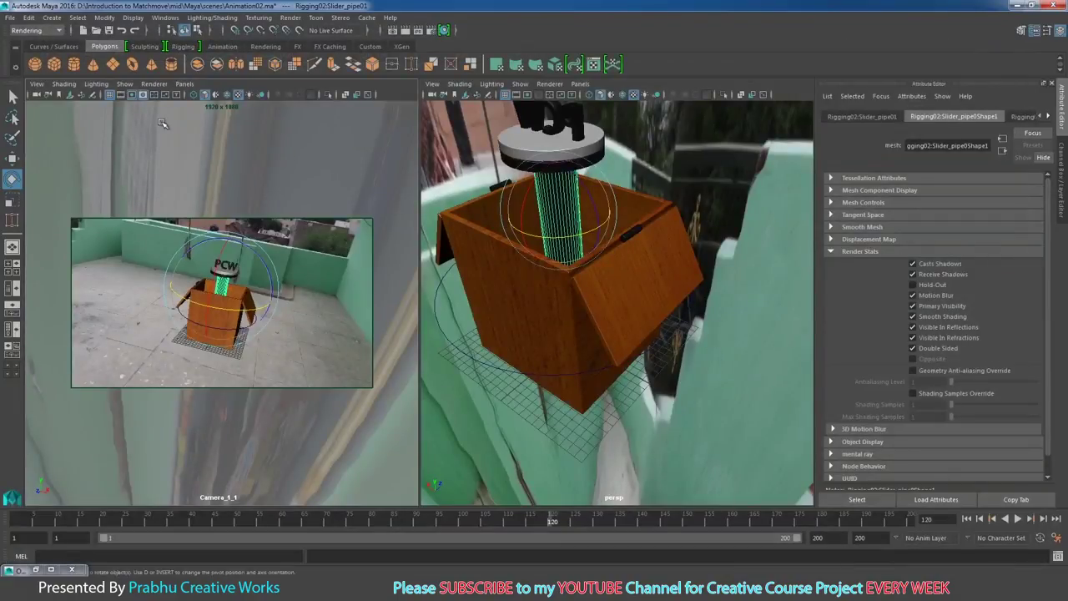
- Create a polygon plane under the box and scale it up uniformly to cover the rooftop floor
{"action": "left_click", "coordinate": [113, 66]}
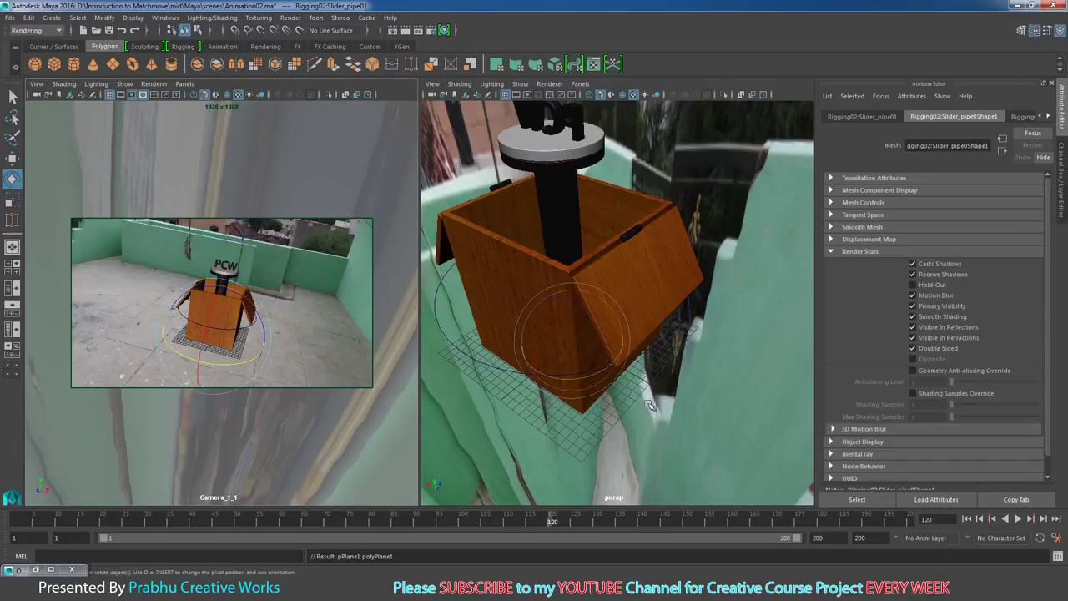
{"action": "key", "text": "r"}
{"action": "right_click_drag", "start_coordinate": [670, 381], "coordinate": [573, 332], "text": "alt"}
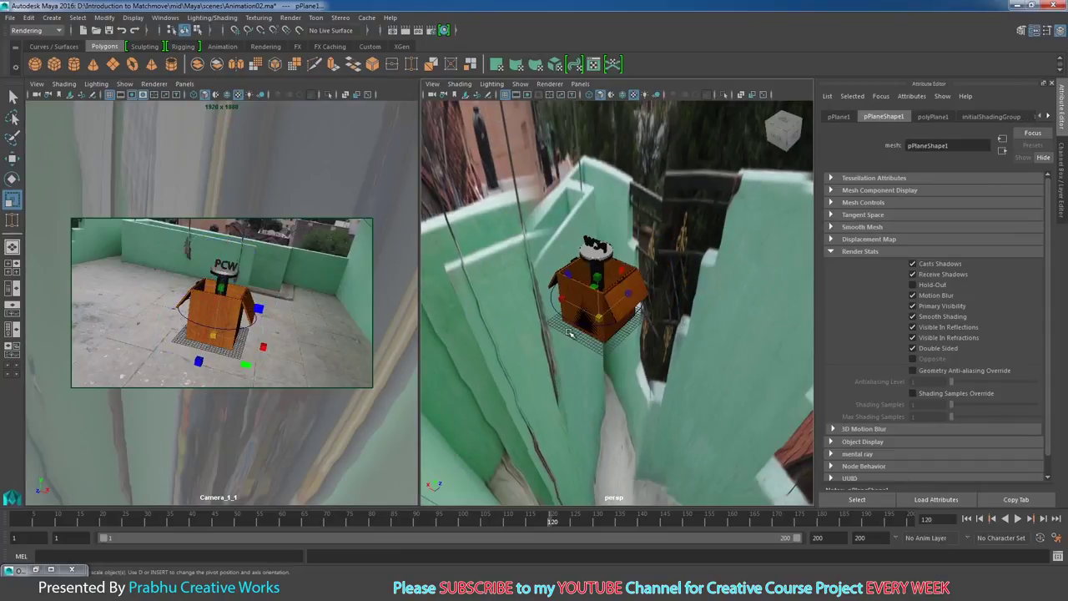
{"action": "left_click_drag", "start_coordinate": [599, 318], "coordinate": [799, 312]}
{"action": "right_click_drag", "start_coordinate": [799, 312], "coordinate": [605, 353], "text": "alt"}
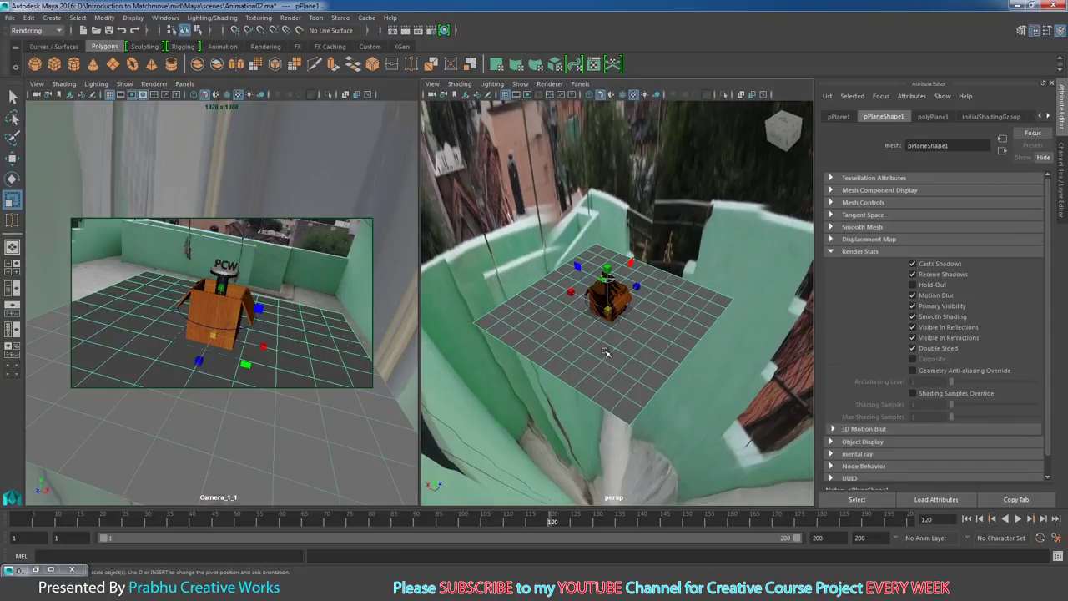
{"action": "left_click_drag", "start_coordinate": [606, 353], "coordinate": [651, 359], "text": "alt"}
{"action": "mouse_move", "coordinate": [620, 302]}
{"action": "left_mouse_down"}
{"action": "mouse_move", "coordinate": [631, 292]}
{"action": "mouse_move", "coordinate": [626, 312]}
{"action": "left_mouse_up"}
{"action": "key", "text": "ctrl+z"}
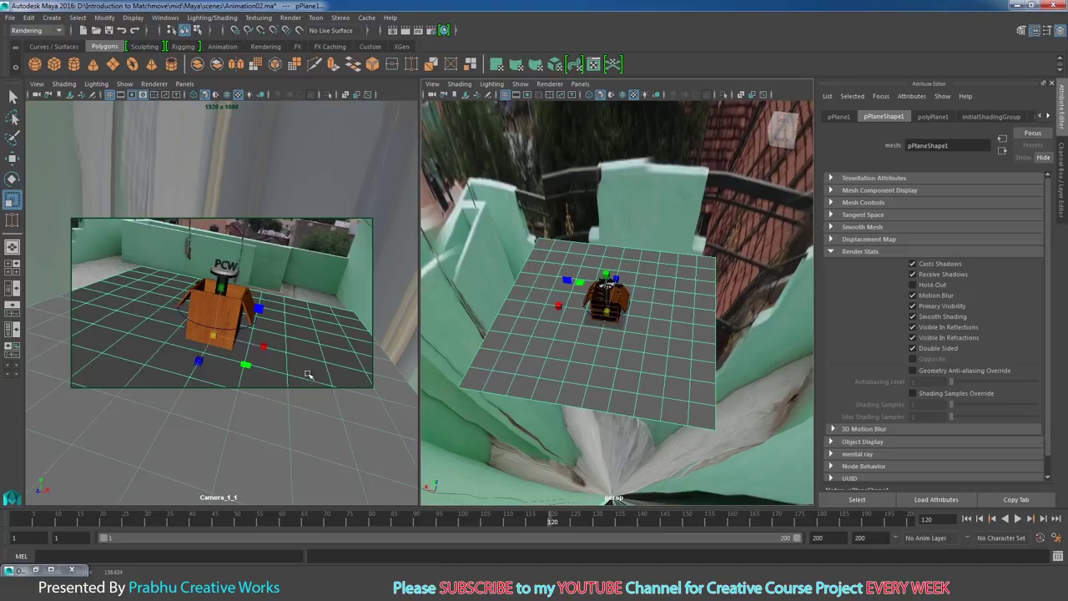
- Assign a new Surface Shader material to the ground plane
{"action": "mouse_move", "coordinate": [675, 374]}
{"action": "left_mouse_down", "text": "alt"}
{"action": "mouse_move", "coordinate": [635, 373]}
{"action": "mouse_move", "coordinate": [670, 370]}
{"action": "mouse_move", "coordinate": [615, 358]}
{"action": "mouse_move", "coordinate": [674, 392]}
{"action": "left_mouse_up", "text": "alt"}
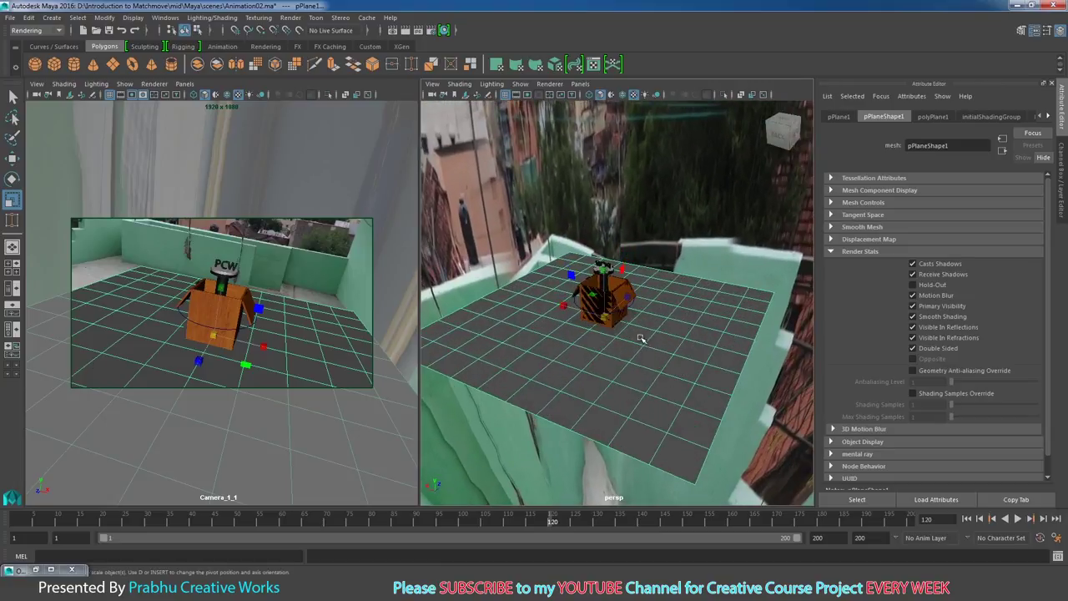
{"action": "right_click_drag", "start_coordinate": [645, 330], "coordinate": [627, 544]}
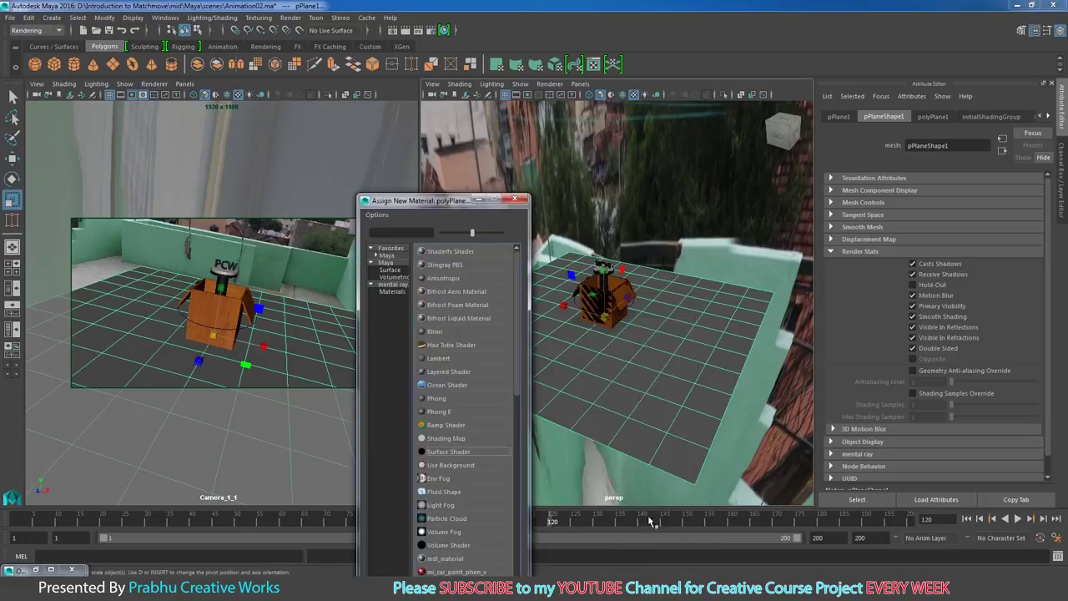
{"action": "left_click", "coordinate": [458, 455]}
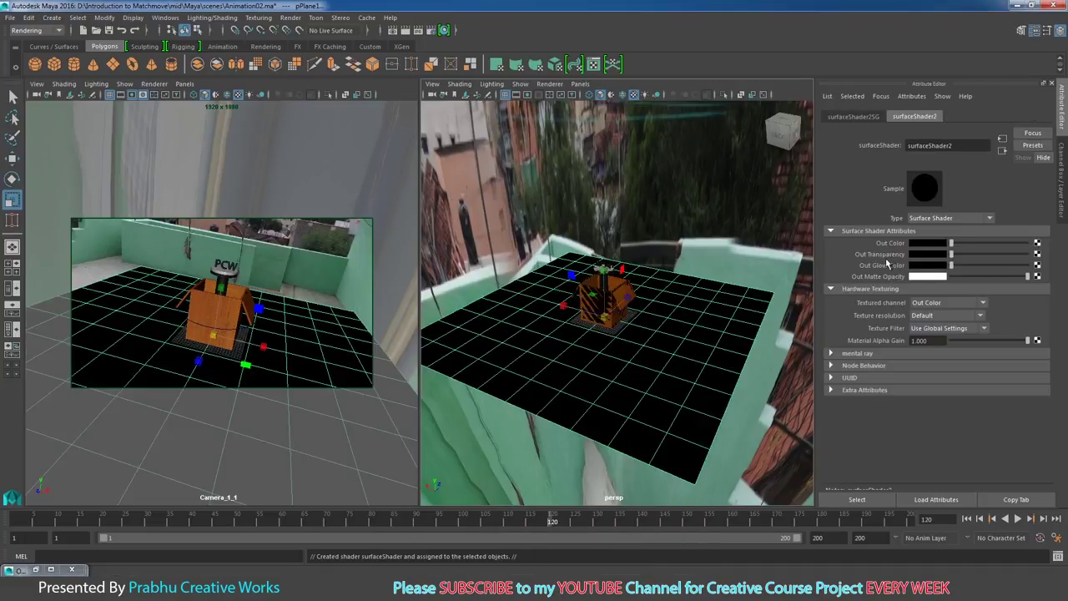
- Map a File texture to the surface shader's Out Color and set its Filter Type to Off
{"action": "left_click", "coordinate": [1039, 243]}
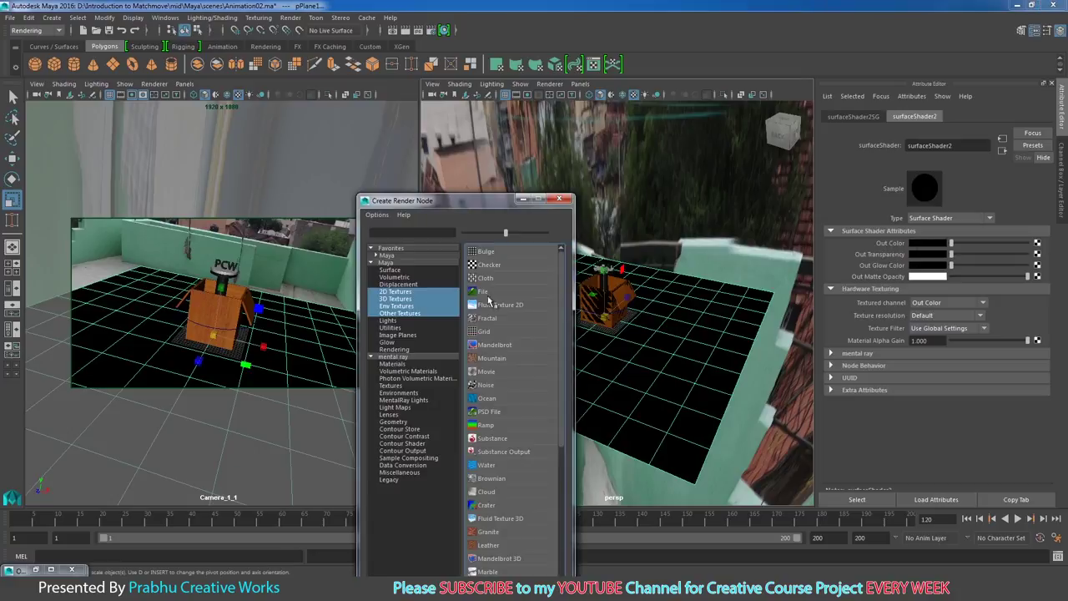
{"action": "left_click", "coordinate": [484, 294]}
{"action": "left_click", "coordinate": [928, 234]}
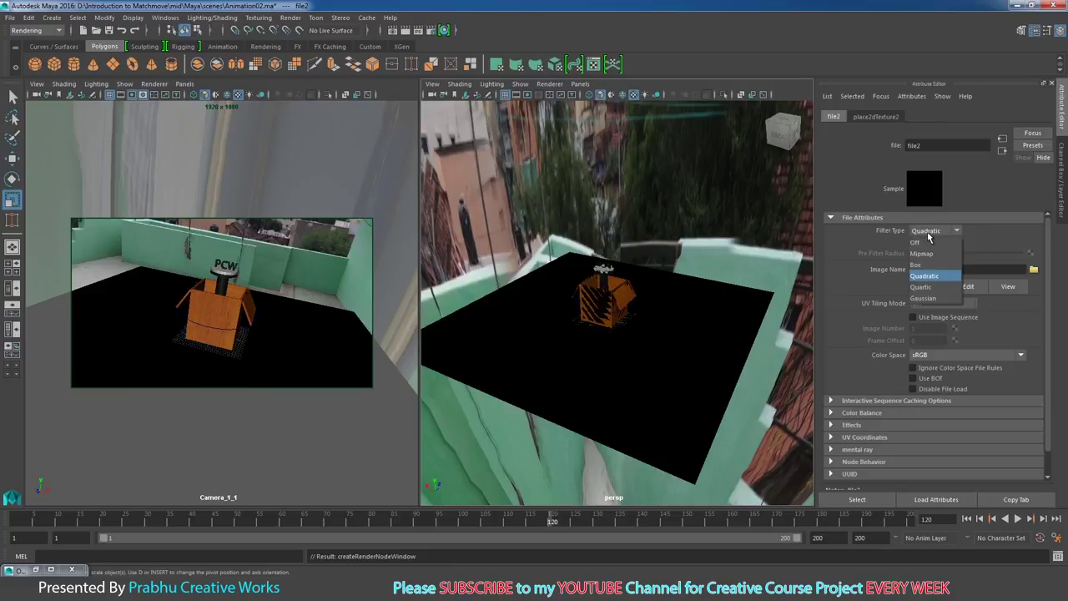
{"action": "left_click", "coordinate": [927, 243]}
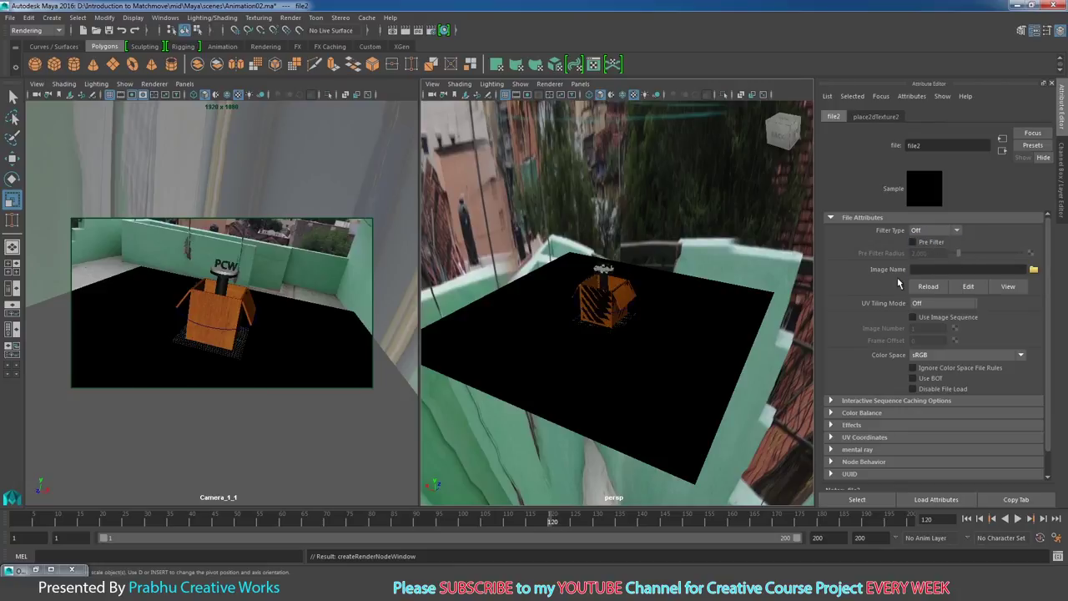
- Load ground.jpg from the project's sourceimages folder as the file texture's image
{"action": "left_click", "coordinate": [1034, 270]}
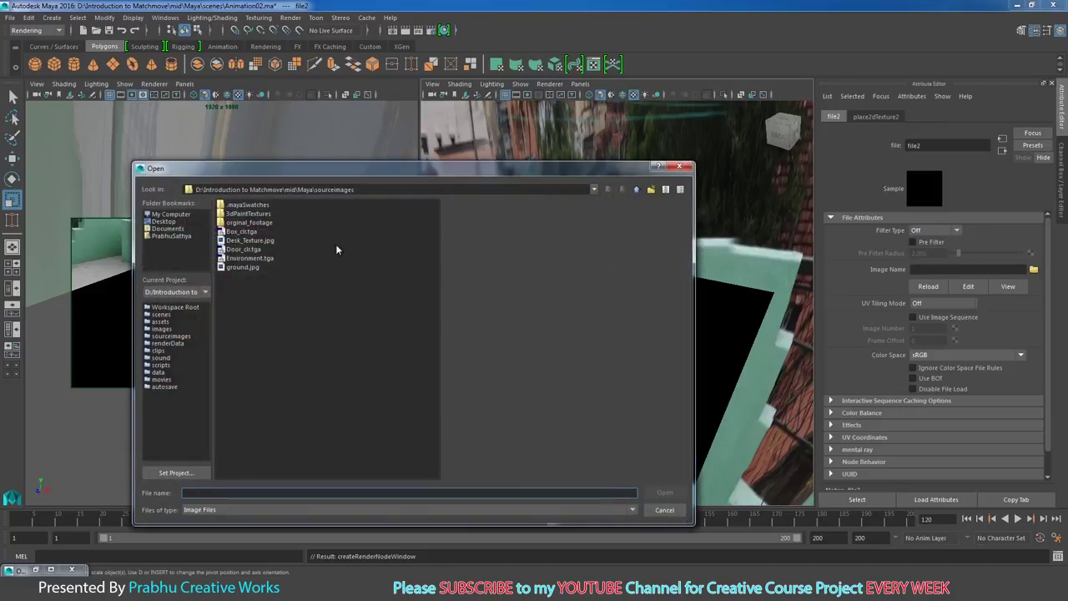
{"action": "left_click_drag", "start_coordinate": [331, 191], "coordinate": [524, 142]}
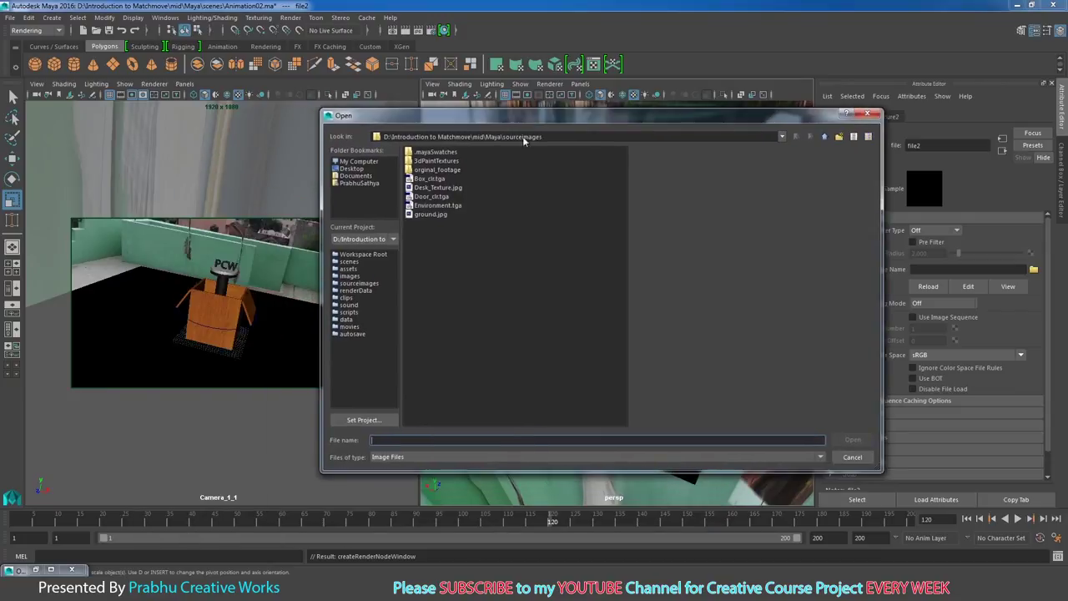
{"action": "left_click", "coordinate": [431, 215]}
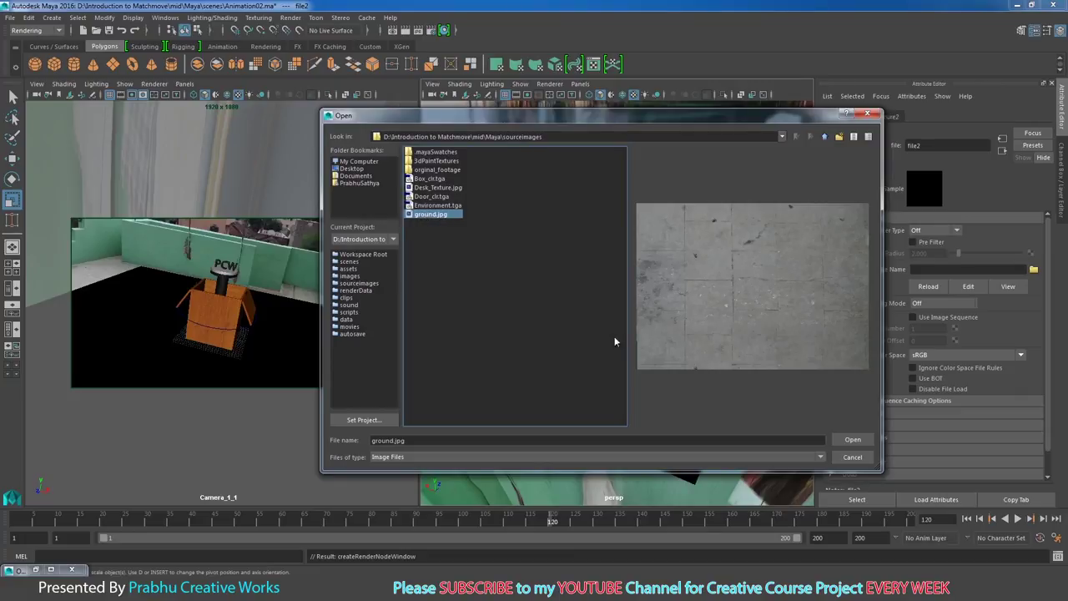
{"action": "left_click", "coordinate": [868, 444]}
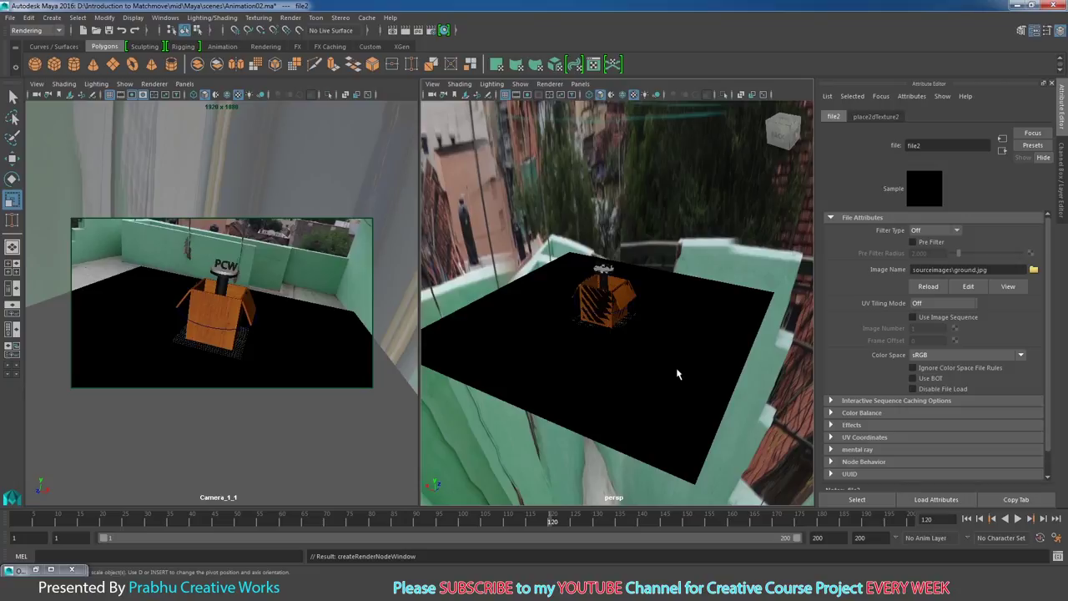
- Select the ground plane and turn off Primary Visibility in its shape node's render stats
{"action": "left_click_drag", "start_coordinate": [676, 374], "coordinate": [649, 372], "text": "alt"}
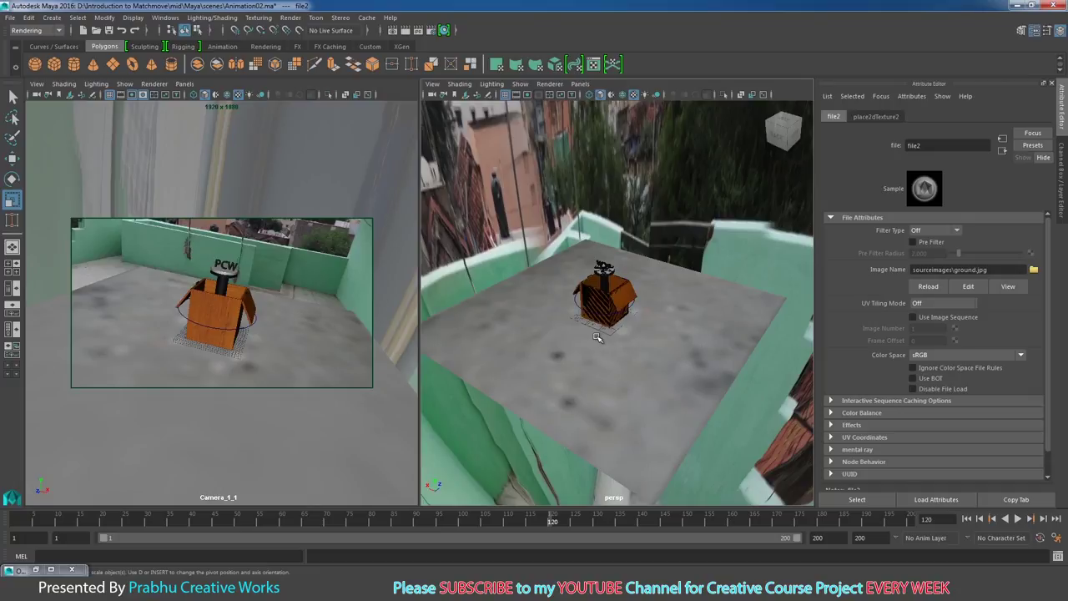
{"action": "right_click_drag", "start_coordinate": [584, 326], "coordinate": [629, 370], "text": "alt"}
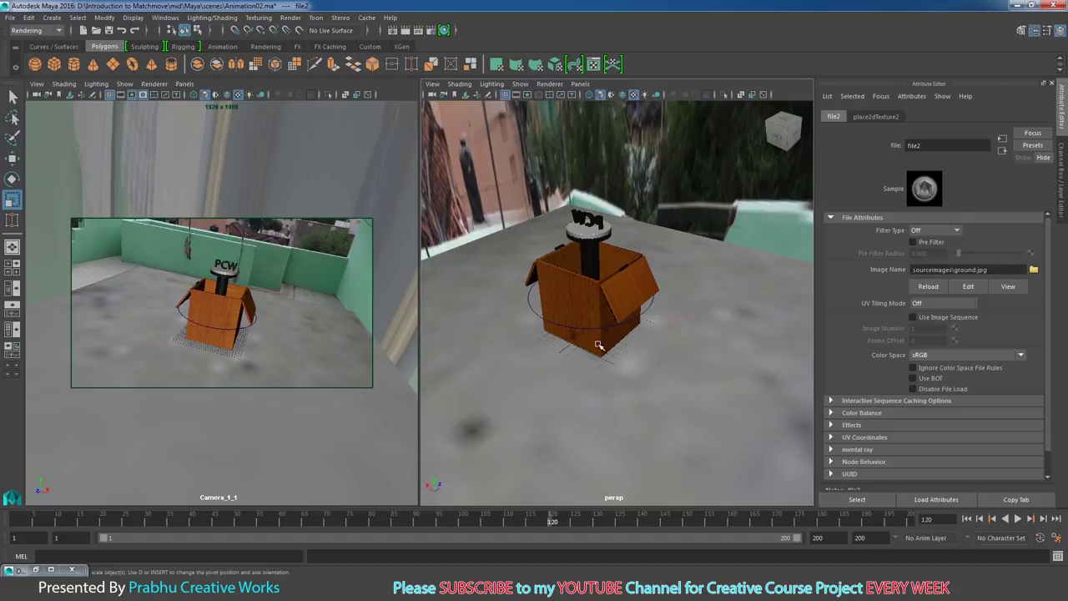
{"action": "right_click_drag", "start_coordinate": [746, 406], "coordinate": [577, 358], "text": "alt"}
{"action": "left_click_drag", "start_coordinate": [576, 358], "coordinate": [559, 351], "text": "alt"}
{"action": "left_click", "coordinate": [632, 365]}
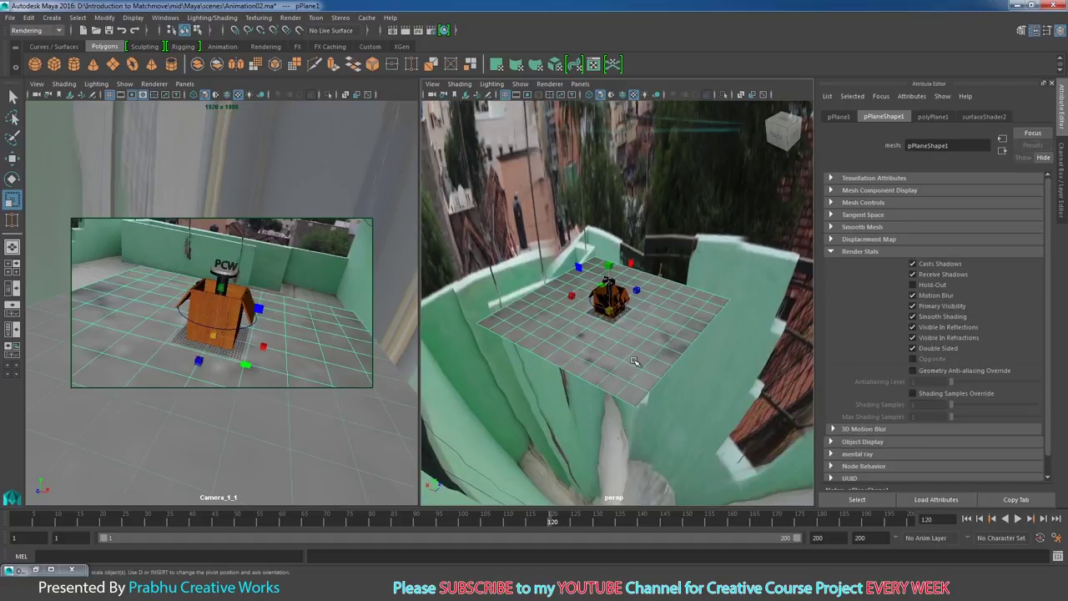
{"action": "right_click", "coordinate": [650, 339]}
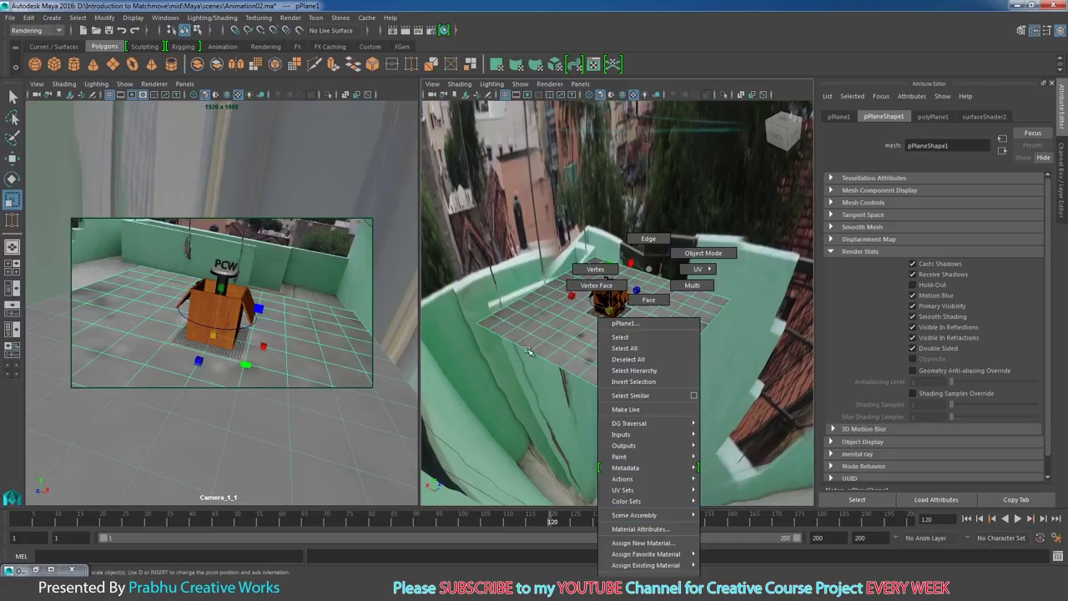
{"action": "left_click", "coordinate": [568, 347]}
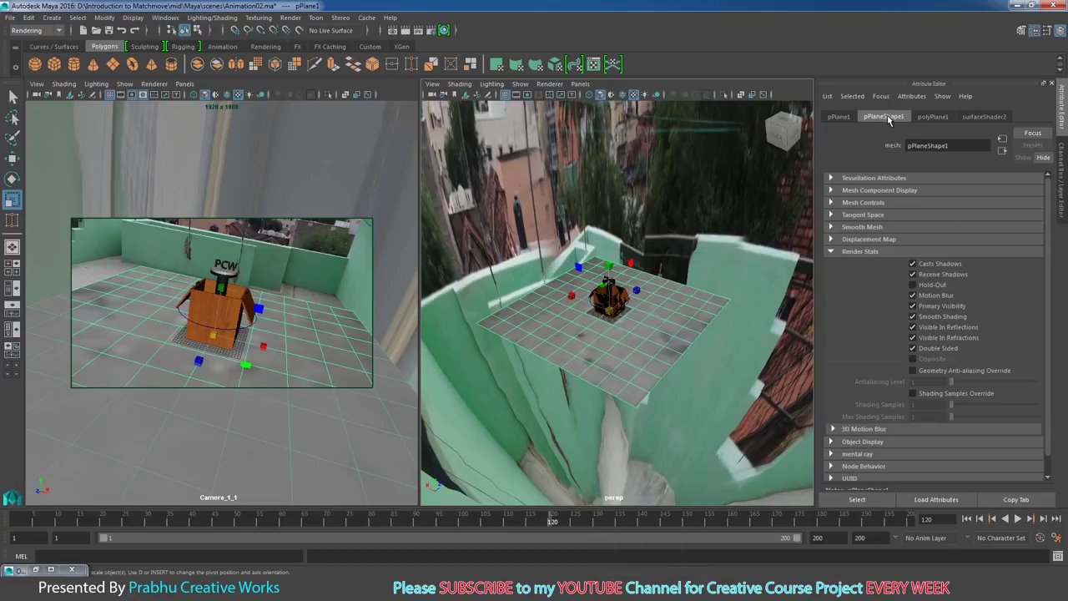
{"action": "left_click", "coordinate": [848, 252]}
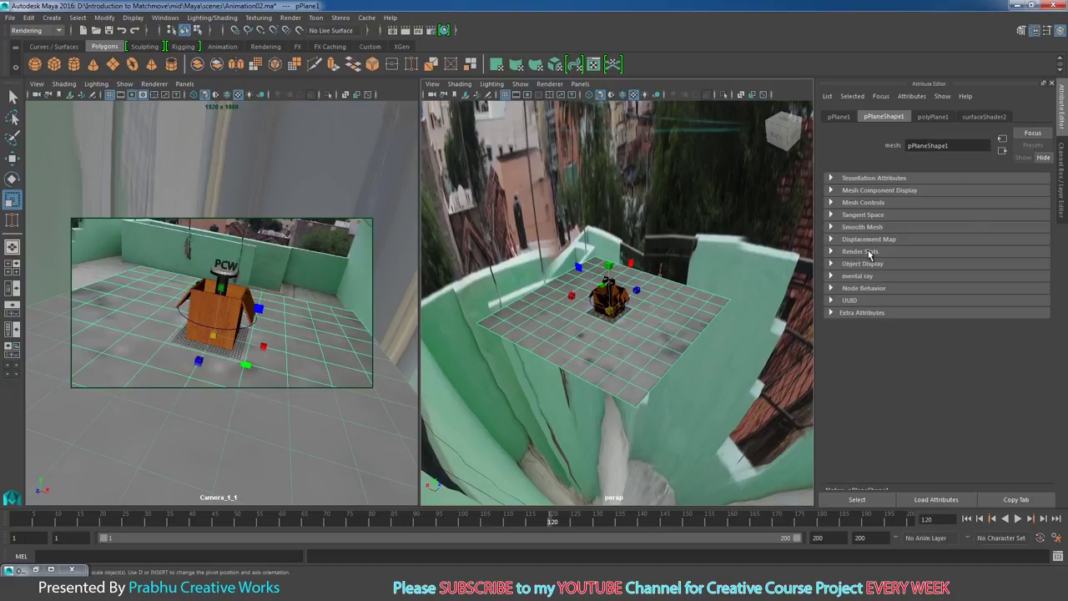
{"action": "left_click", "coordinate": [868, 252]}
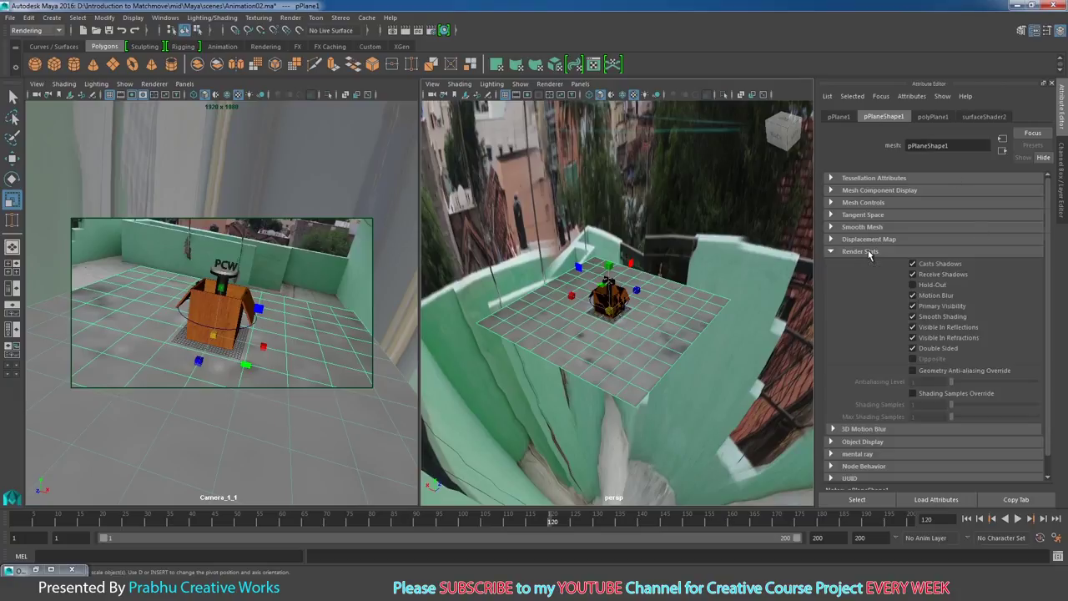
{"action": "left_click", "coordinate": [913, 306]}
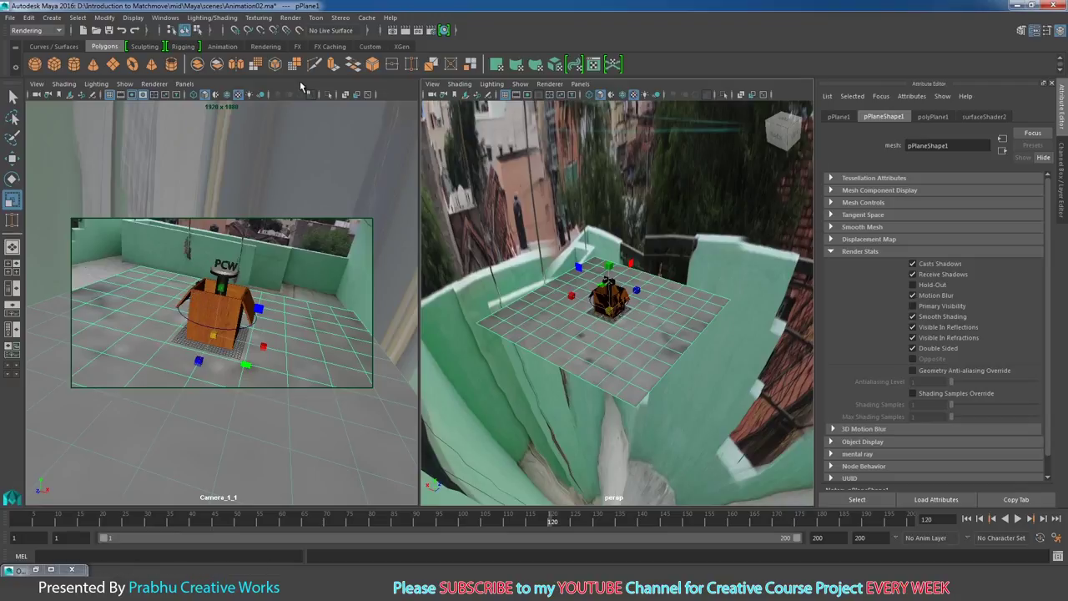
- Keep the existing image in Render View and render the current frame again with mental ray
{"action": "left_click", "coordinate": [405, 31]}
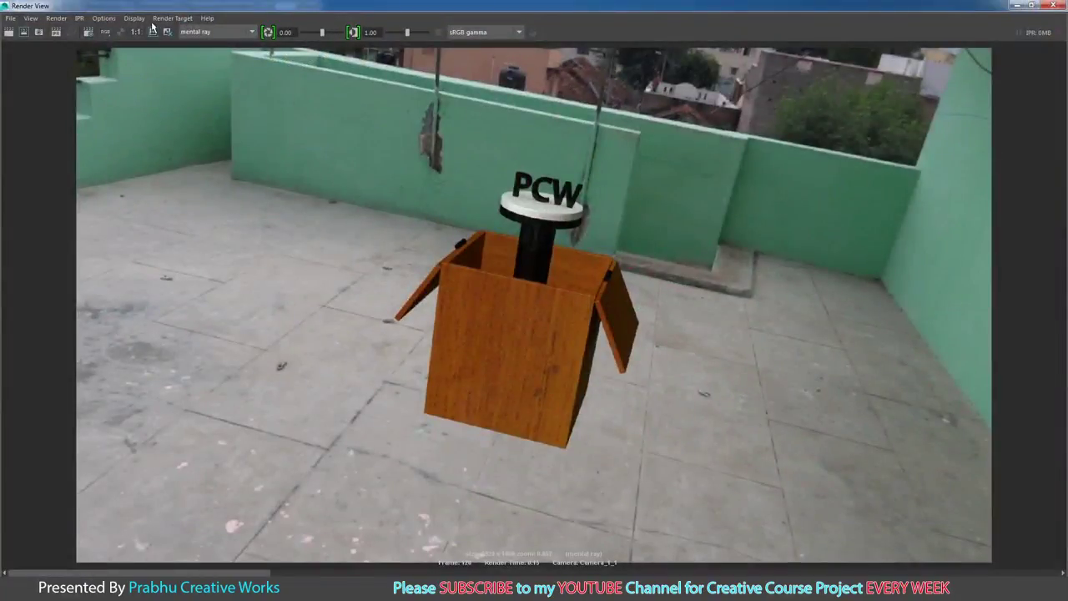
{"action": "left_click", "coordinate": [153, 33]}
{"action": "left_click", "coordinate": [8, 33]}
- Compare the new render of the box with the previously kept images, and put Render View away
{"action": "left_click_drag", "start_coordinate": [162, 574], "coordinate": [341, 573]}
{"action": "left_click", "coordinate": [200, 575]}
{"action": "left_click", "coordinate": [324, 574]}
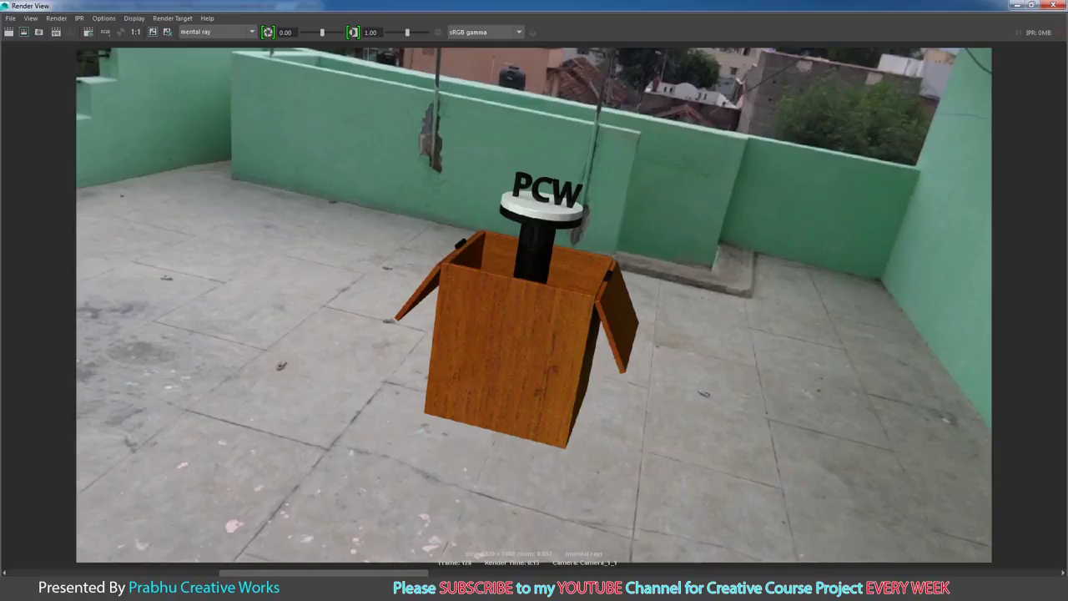
{"action": "left_click", "coordinate": [113, 573]}
{"action": "left_click", "coordinate": [324, 573]}
{"action": "left_click", "coordinate": [48, 573]}
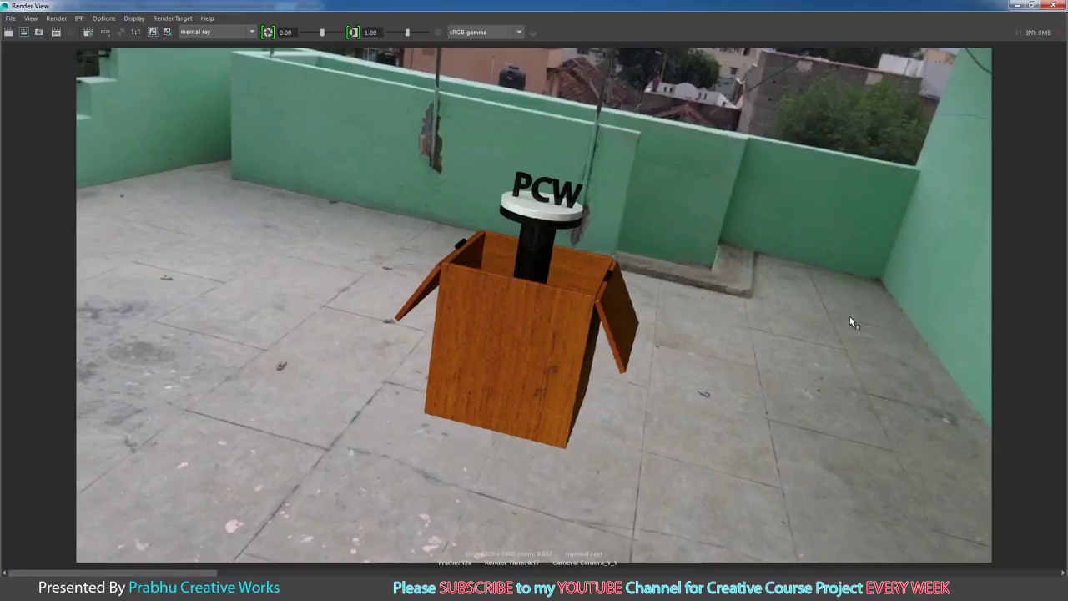
{"action": "left_click", "coordinate": [1017, 5]}
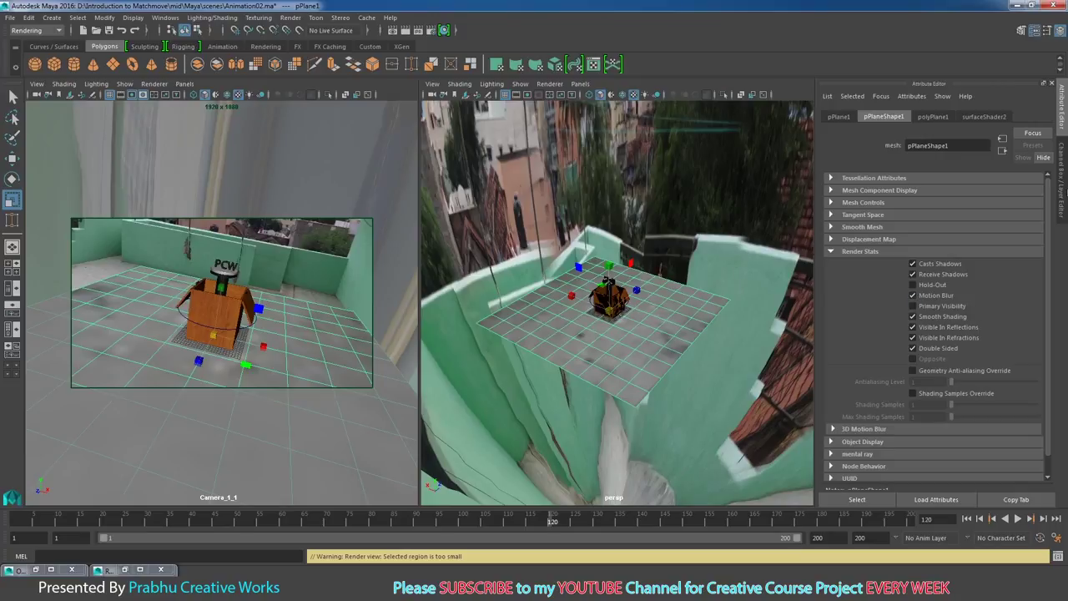
- Show the ground plane's channels and render layers, and examine the plane and box from several angles
{"action": "left_click", "coordinate": [1063, 178]}
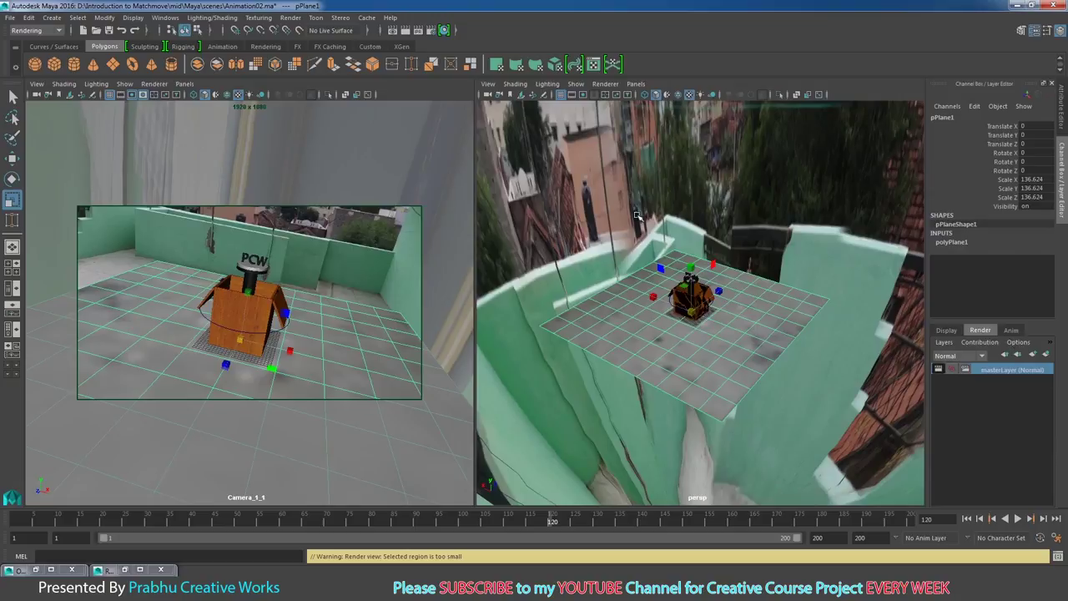
{"action": "left_click_drag", "start_coordinate": [715, 197], "coordinate": [662, 309], "text": "alt"}
{"action": "left_click_drag", "start_coordinate": [731, 324], "coordinate": [556, 327], "text": "alt"}
{"action": "right_click_drag", "start_coordinate": [818, 349], "coordinate": [576, 308], "text": "alt"}
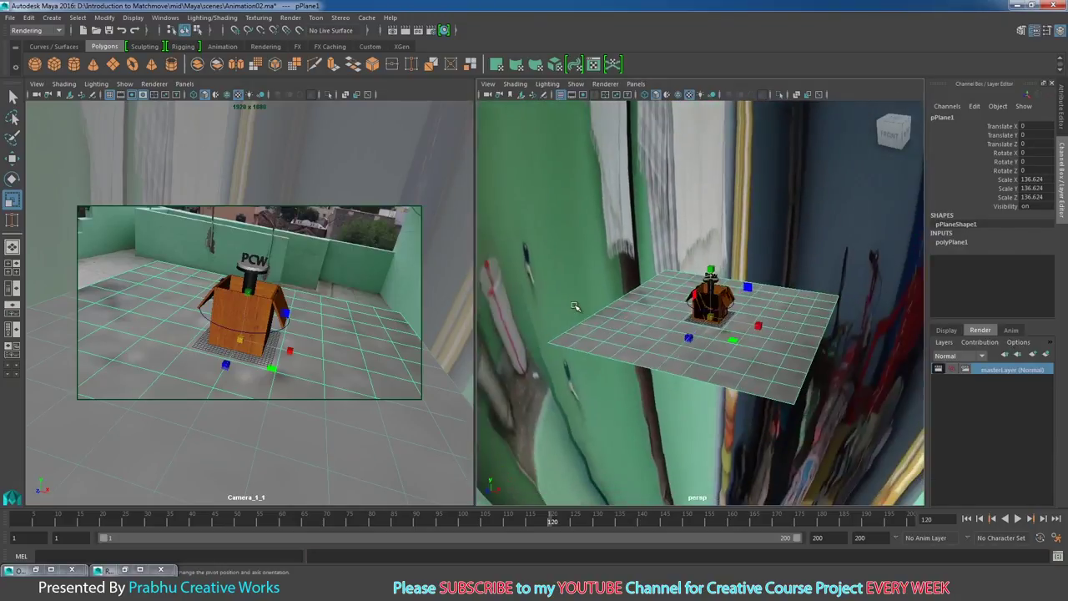
{"action": "left_click_drag", "start_coordinate": [689, 337], "coordinate": [618, 359], "text": "alt"}
{"action": "right_click_drag", "start_coordinate": [617, 358], "coordinate": [563, 308], "text": "alt"}
{"action": "left_click_drag", "start_coordinate": [562, 308], "coordinate": [841, 370], "text": "alt"}
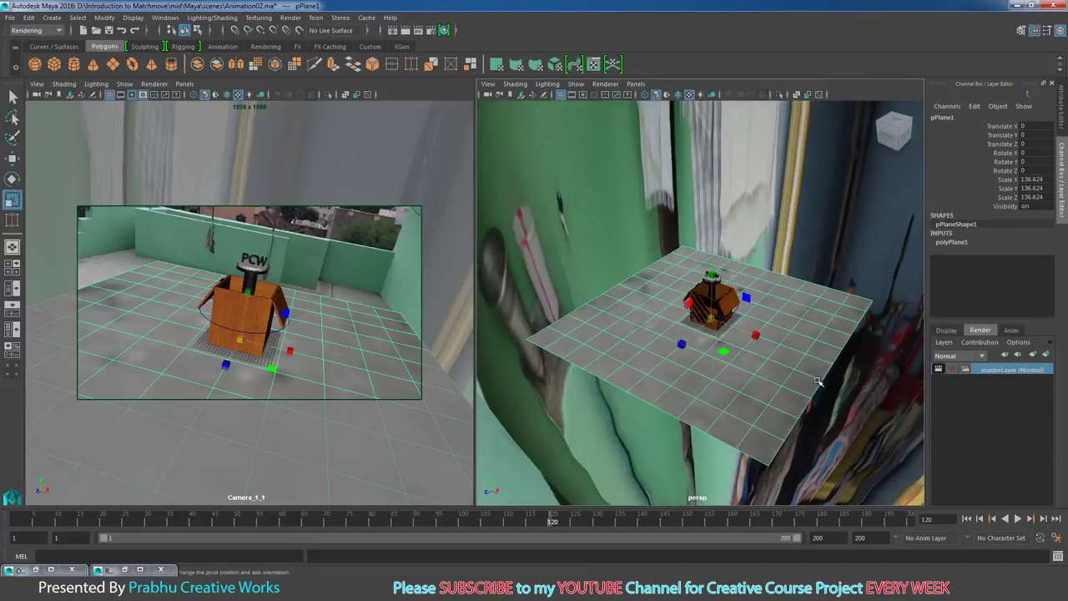